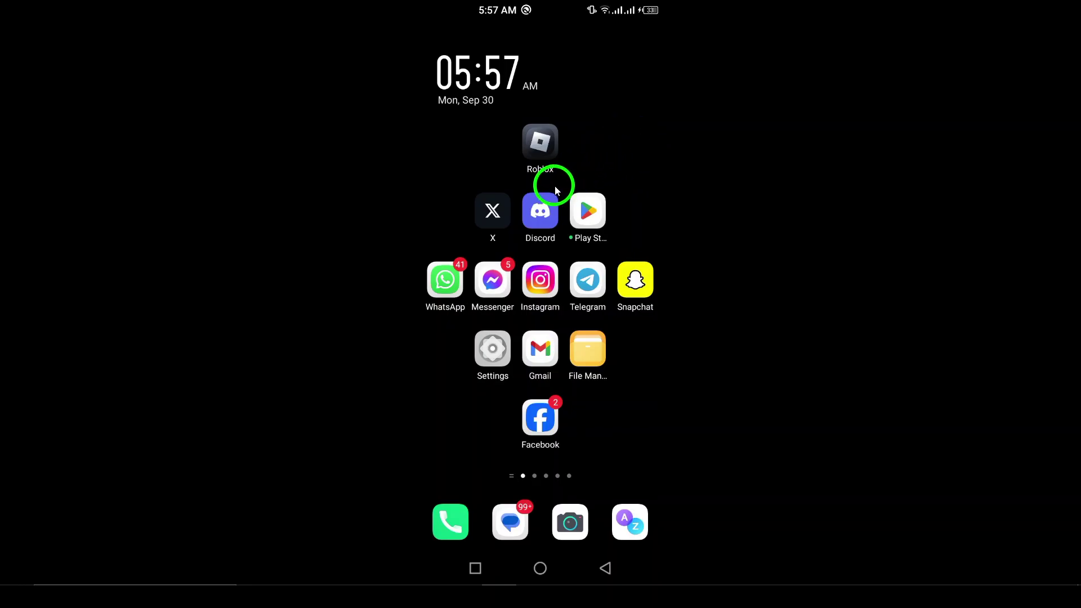
- Launch Discord from the home screen to its Messages list
left_click(539, 211)
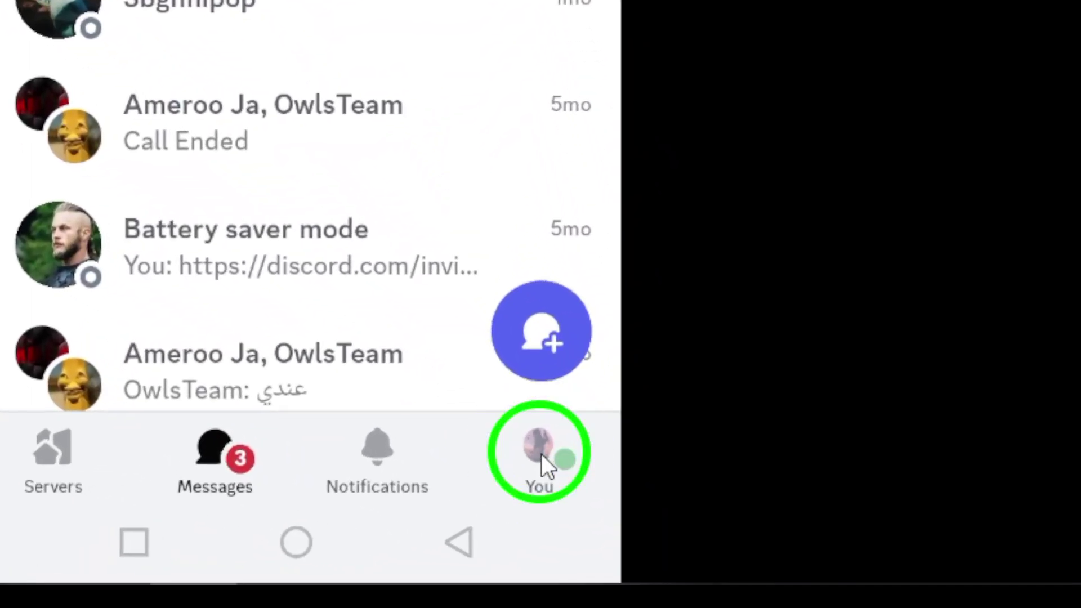
- Open your own profile from the You tab and bring up the Change Online Status sheet
left_click(541, 454)
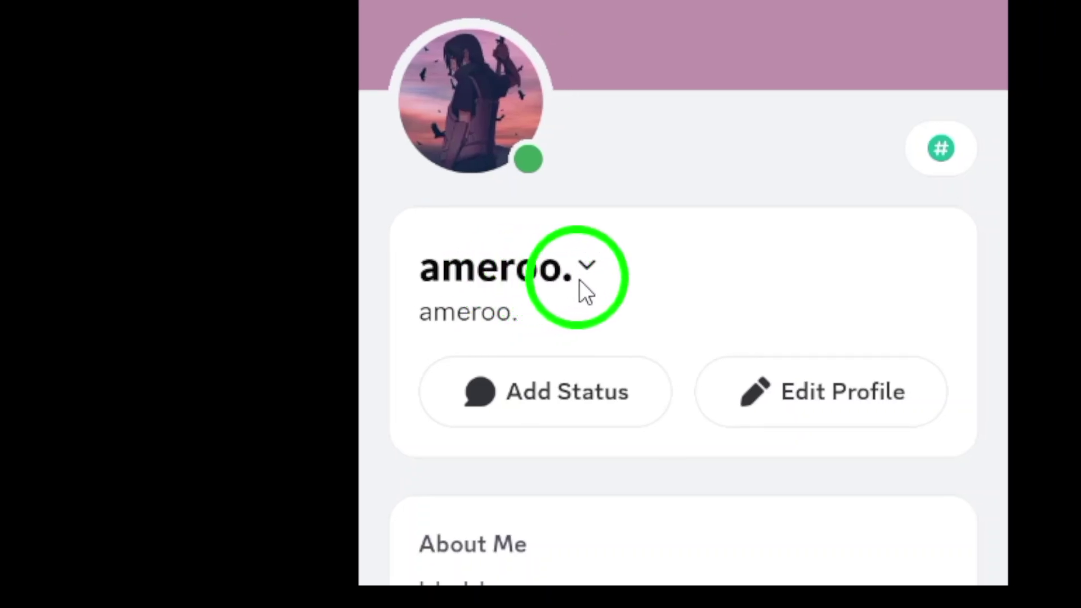
left_click(579, 275)
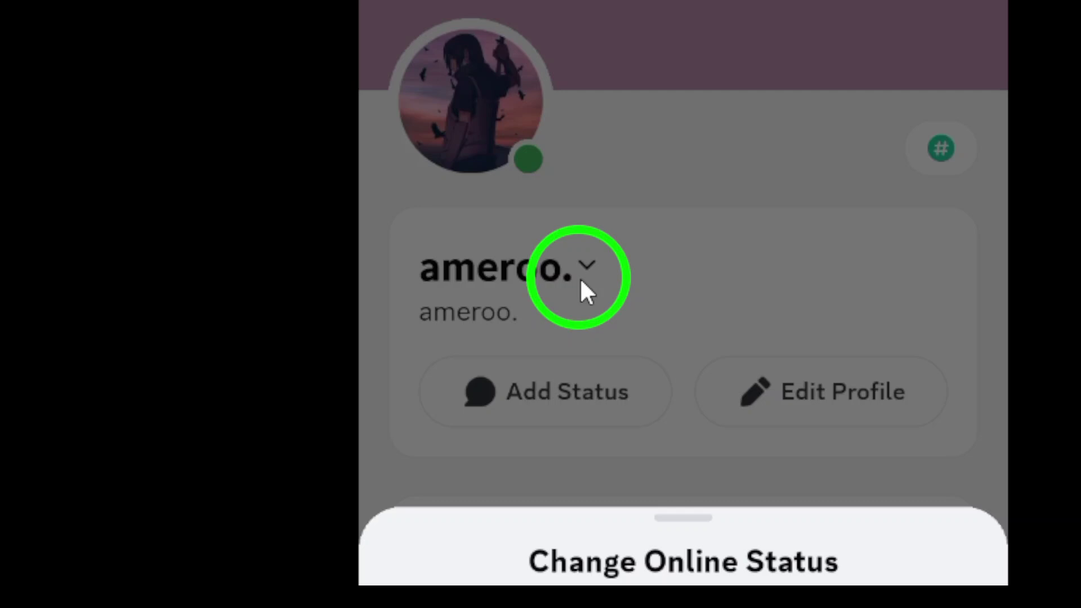
left_click(580, 278)
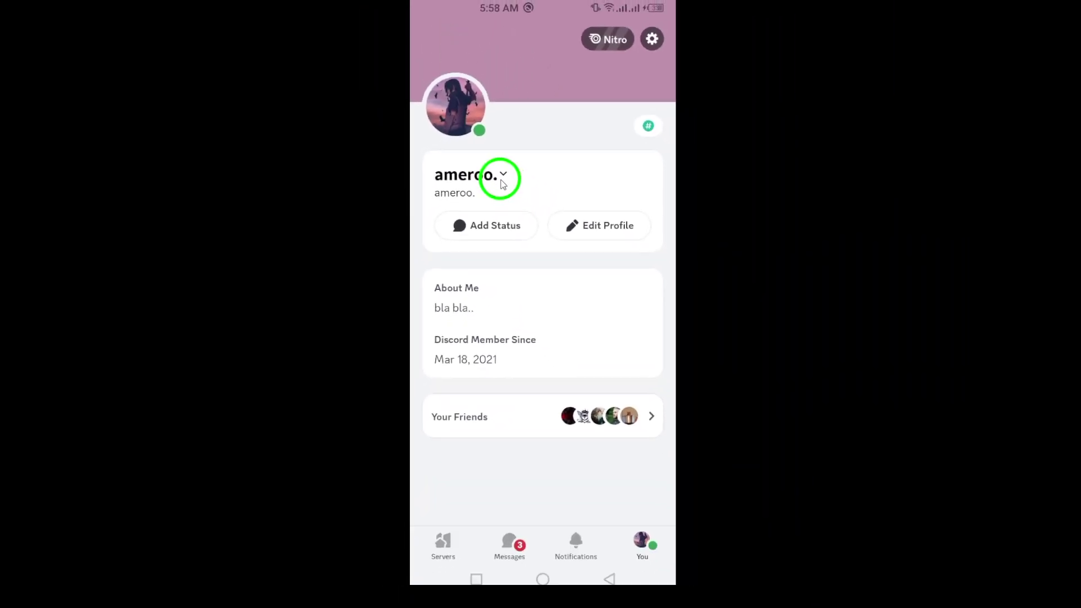